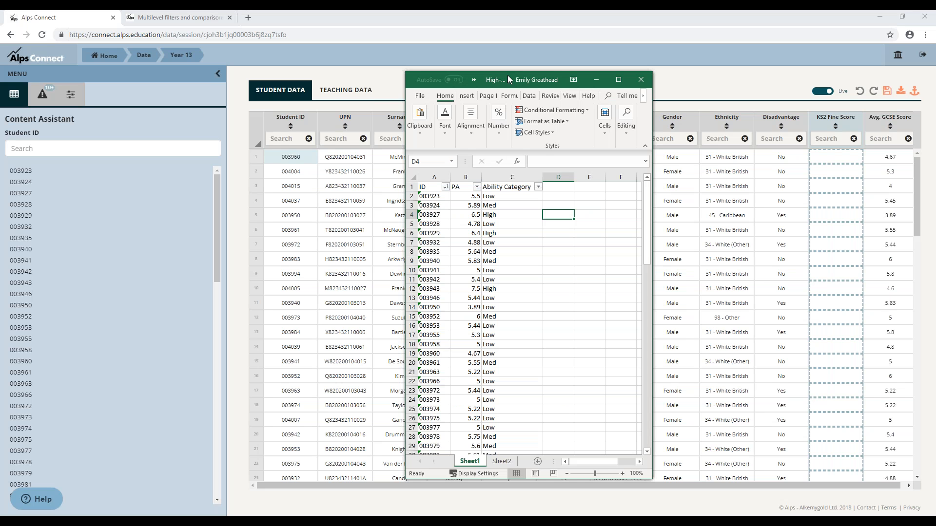
Move the ability spreadsheet out of the way and inspect the Ethnicity, Gender and Disadvantage columns in the Year 13 student data
left_click_drag(501, 77, 134, 51)
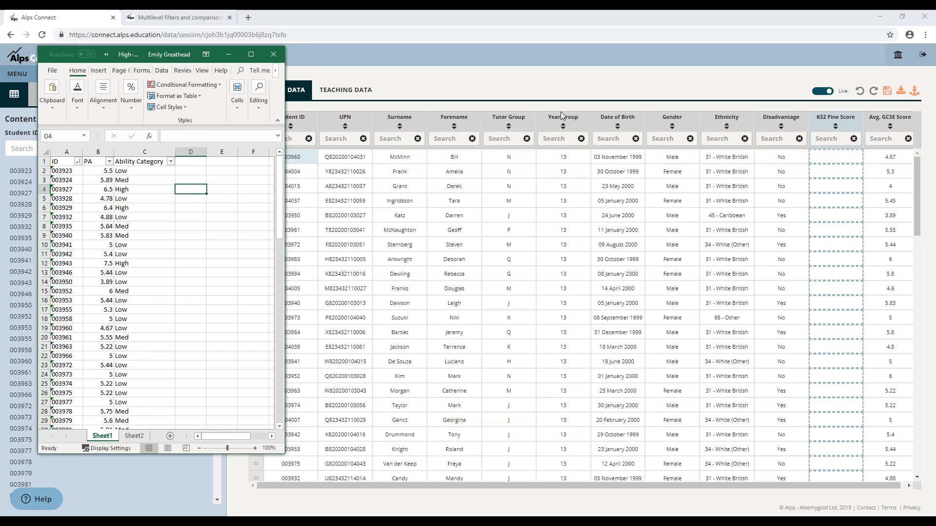
left_click(223, 57)
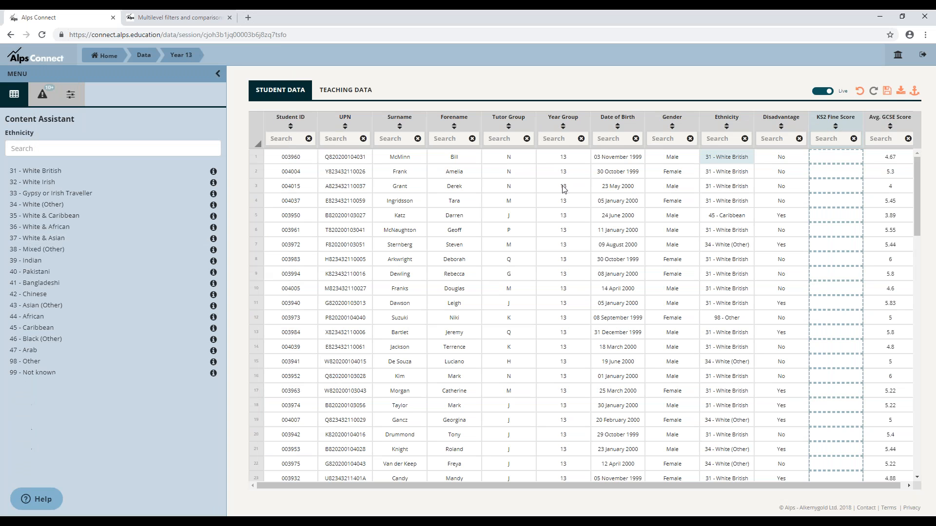
left_click(672, 159)
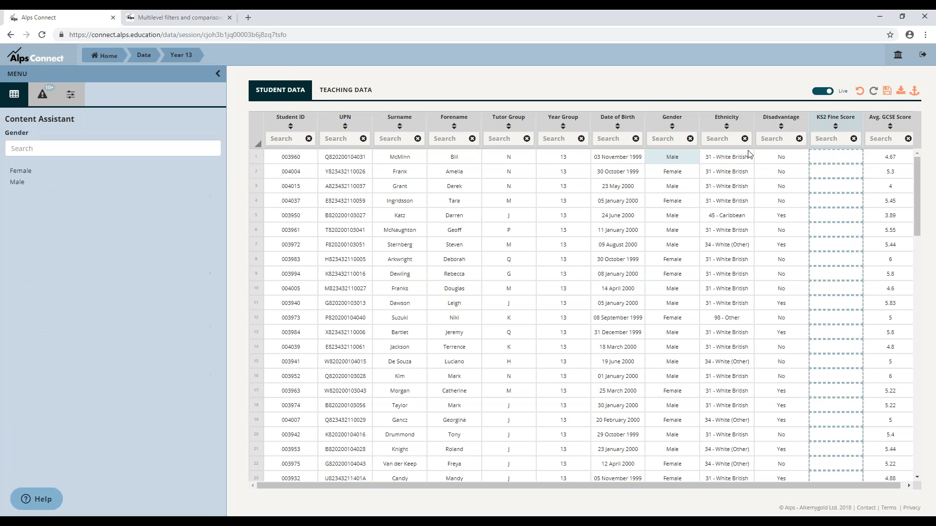
left_click(786, 156)
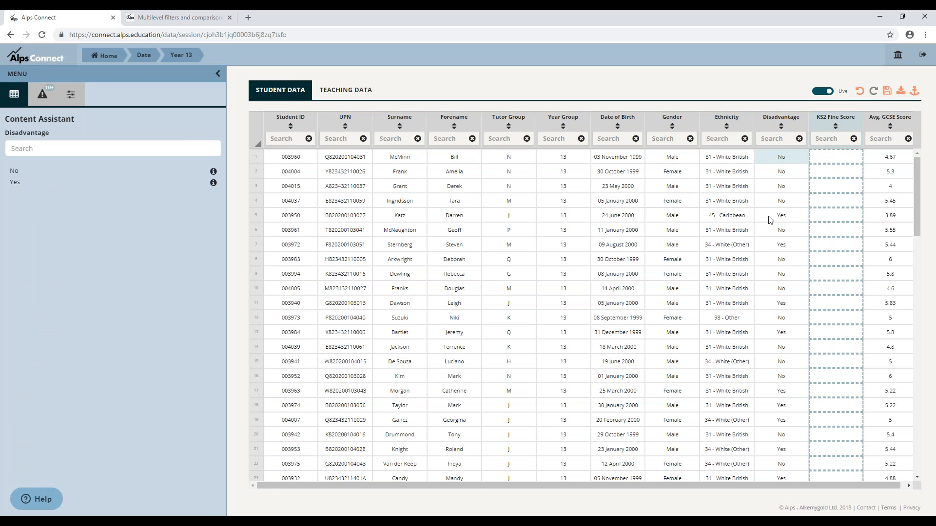
Bring back the High-Med-Low spreadsheet beside the student data, locate the first listed student's ID in it, and minimize it
left_click(219, 521)
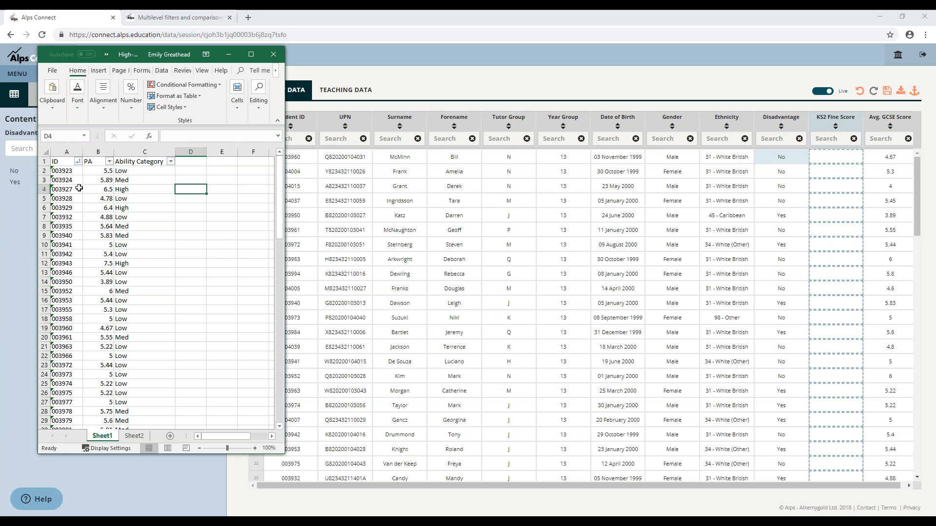
left_click_drag(142, 49, 451, 109)
left_click_drag(620, 88, 593, 42)
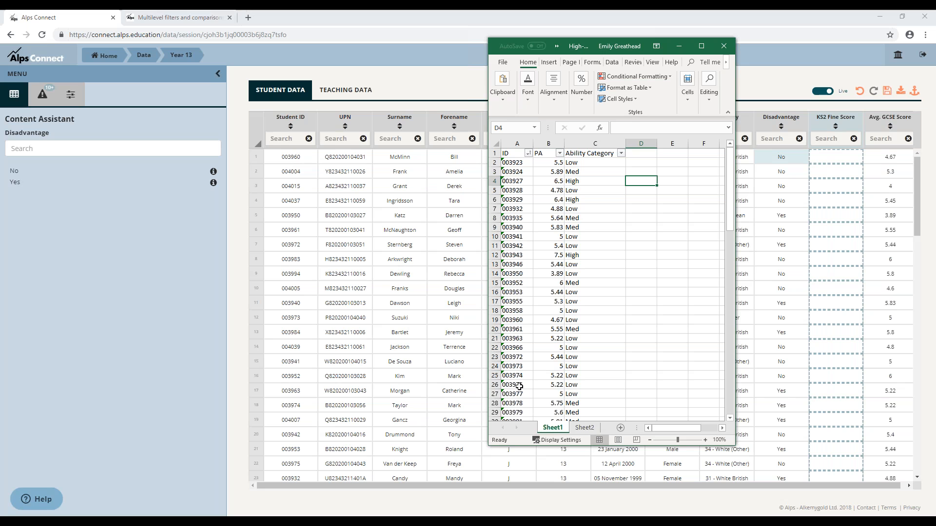
left_click(525, 321)
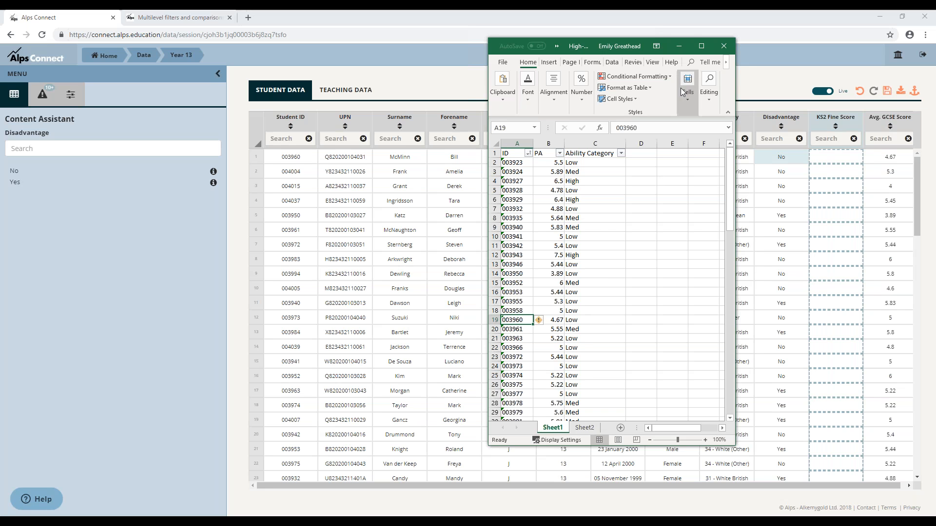
left_click(685, 46)
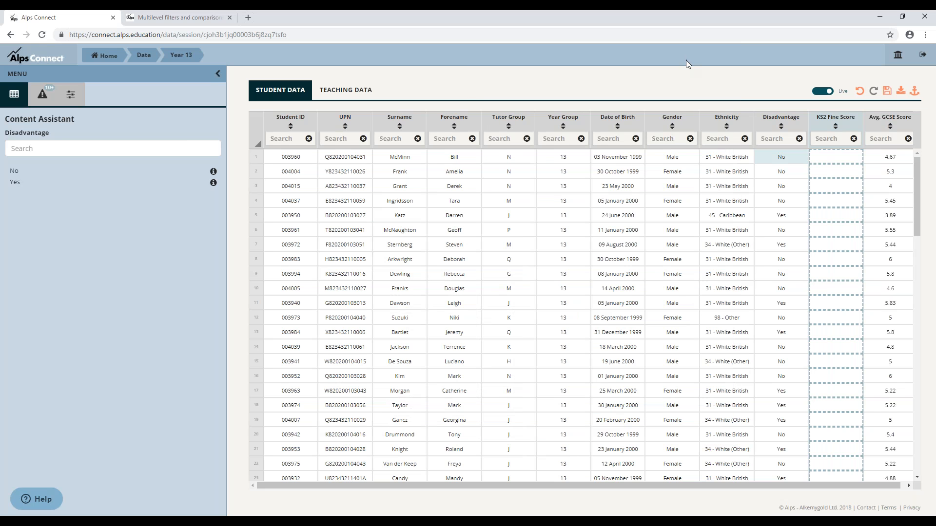
Attach the High-Med-Low workbook from the Desktop as a file import for the Year 13 student data and preview its contents
left_click(901, 93)
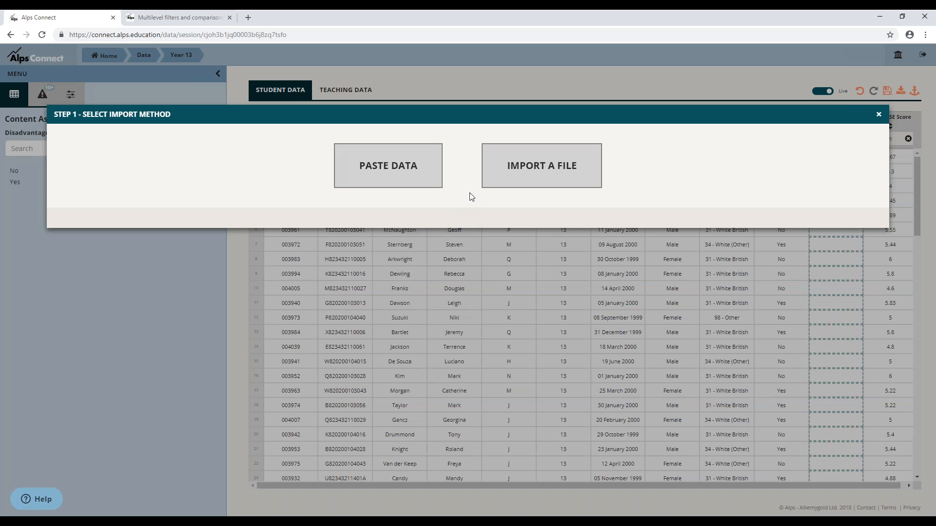
left_click(574, 181)
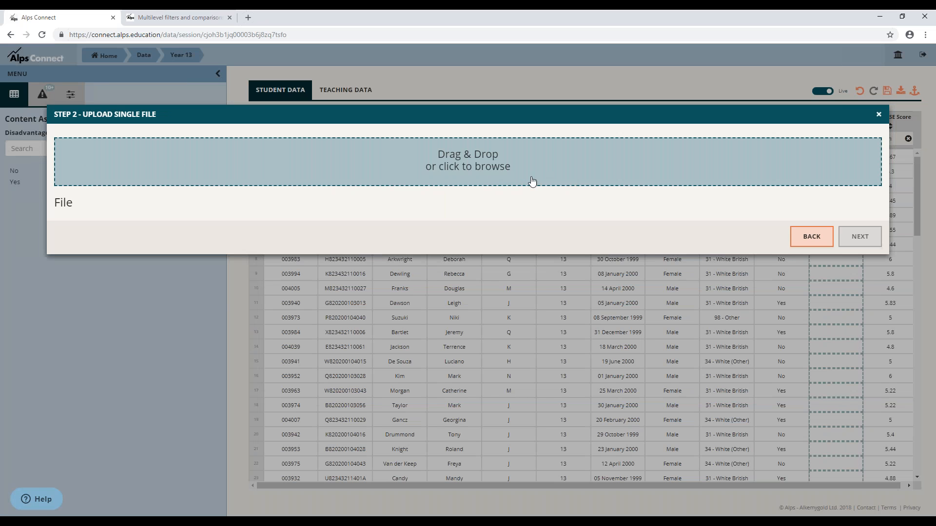
left_click(480, 181)
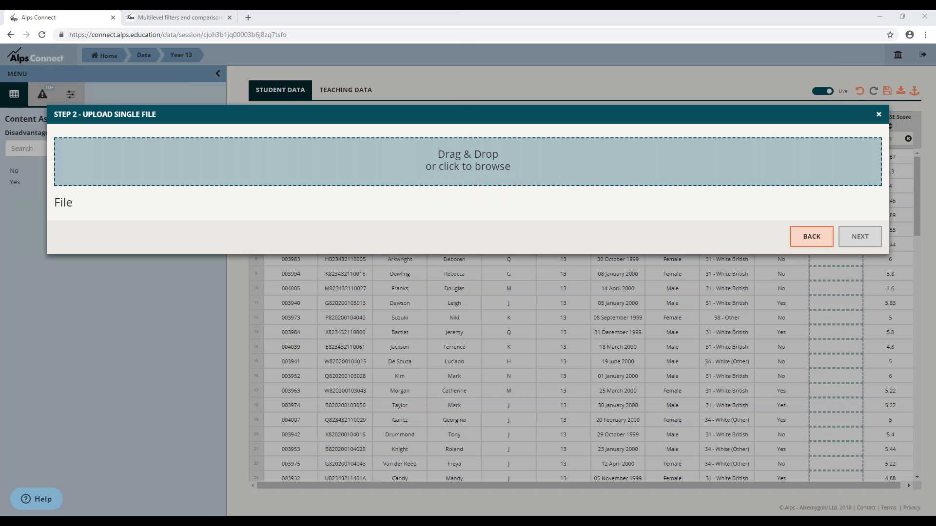
scroll(178, 166, "down", 1)
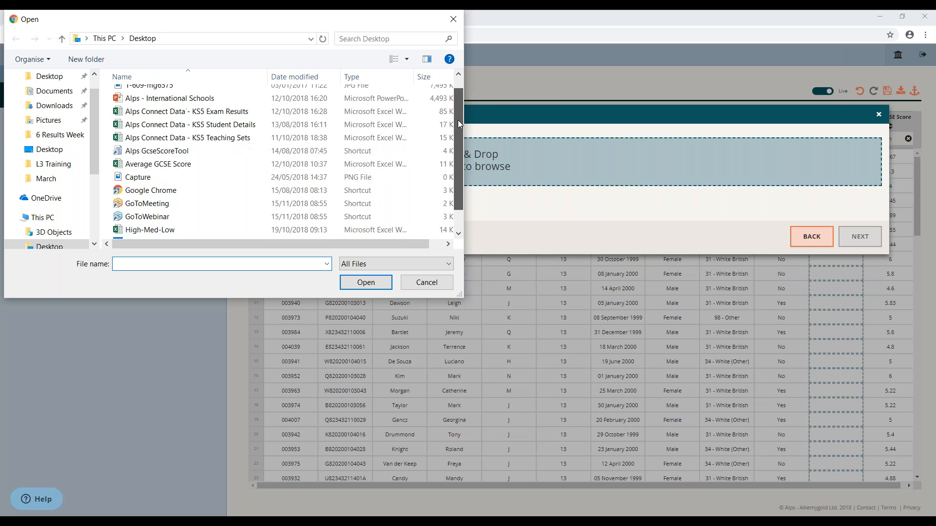
left_click(177, 208)
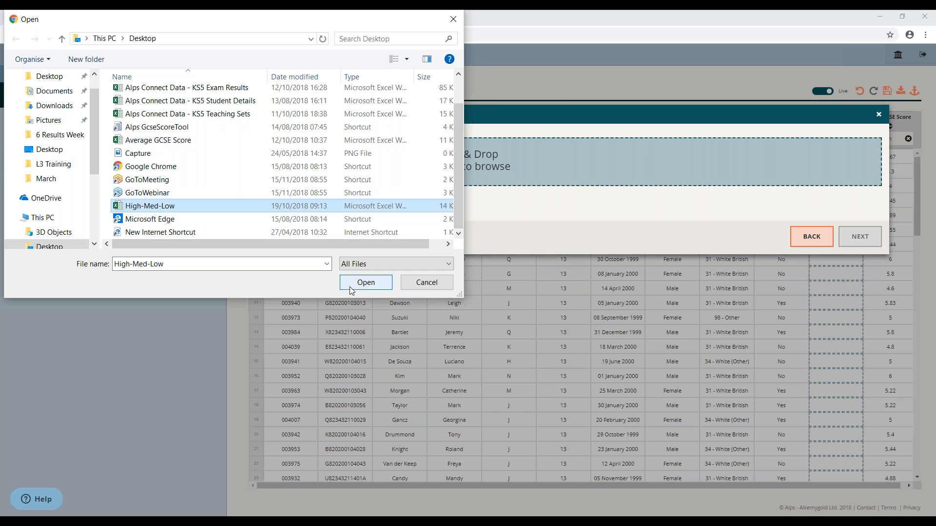
left_click(366, 283)
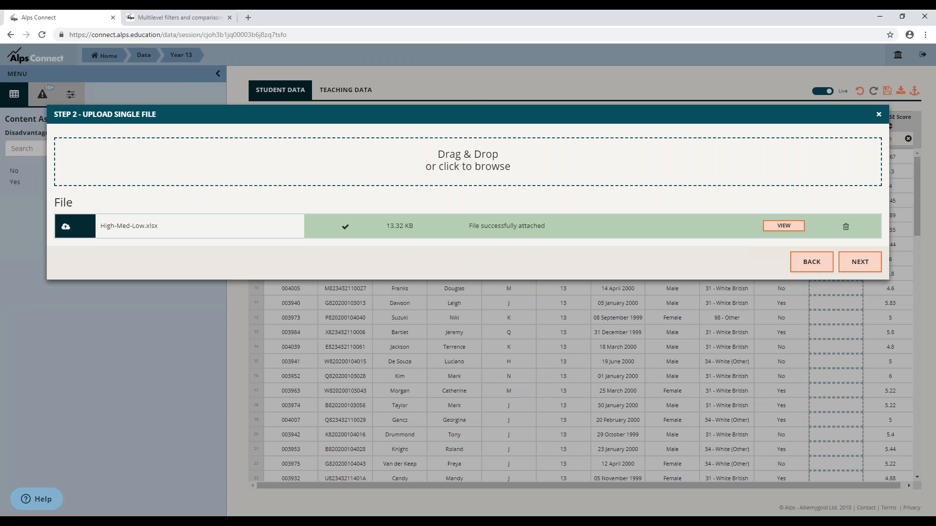
left_click(784, 226)
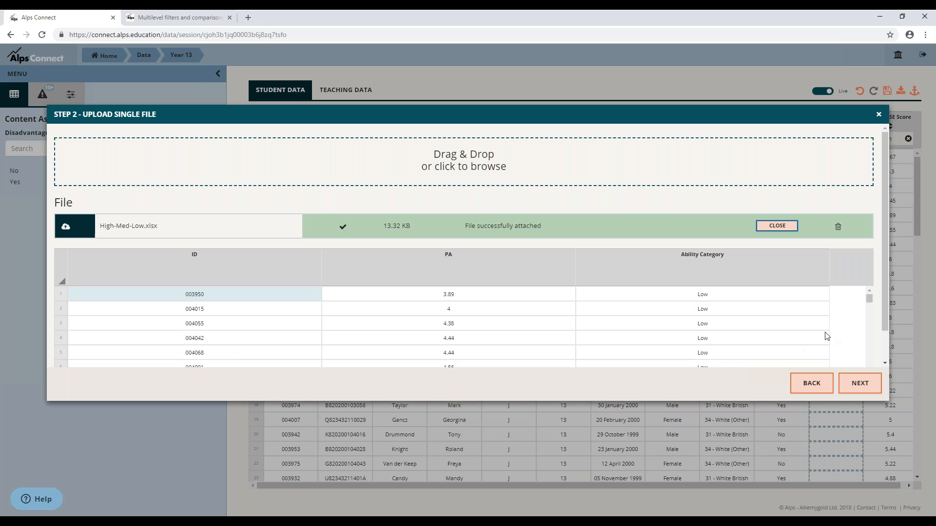
Proceed to the column mapping and exclude the PA column from the import
left_click(867, 387)
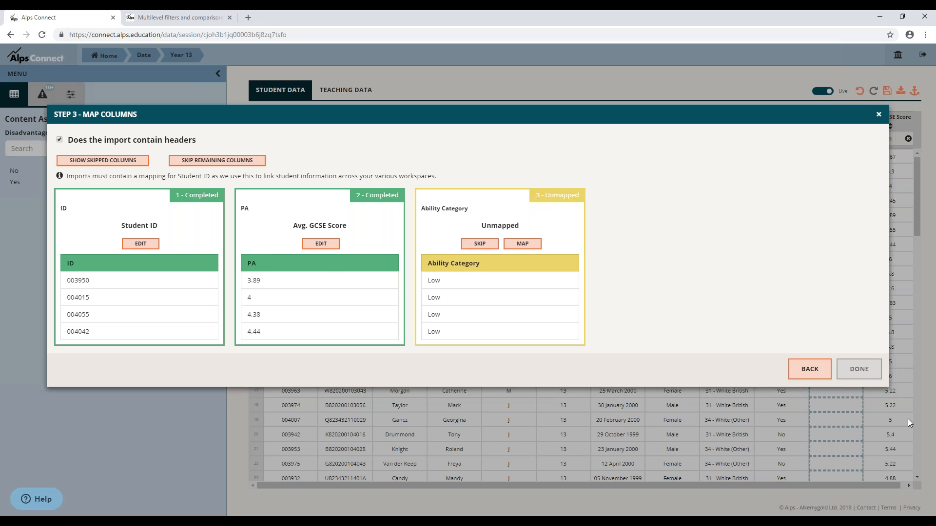
left_click(333, 248)
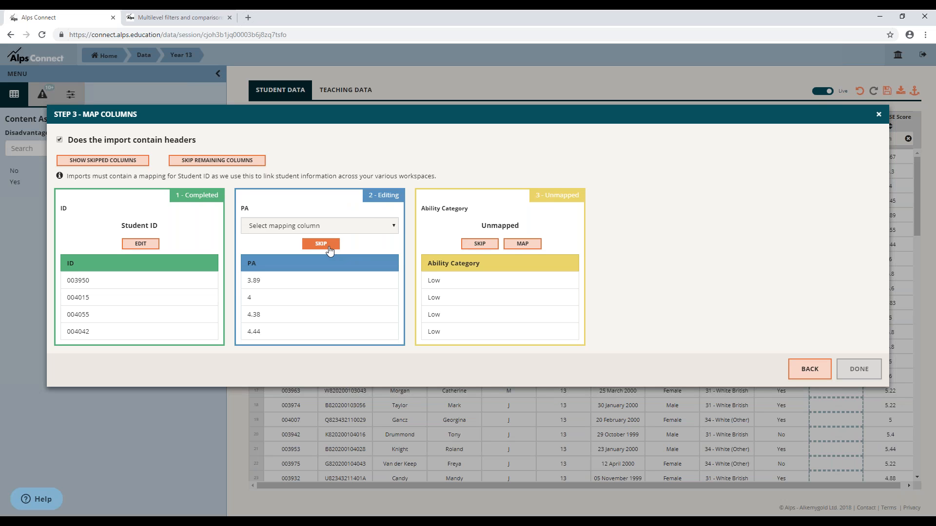
left_click(321, 244)
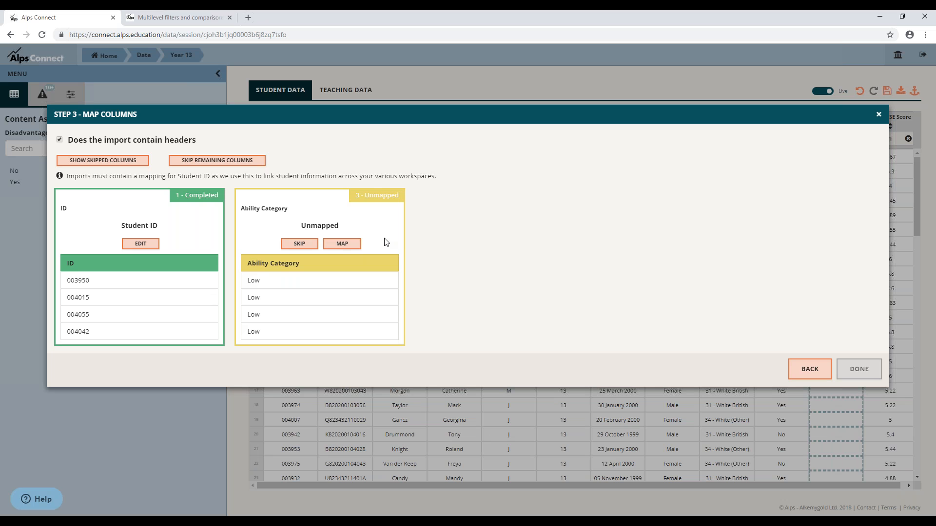
Map the Ability Category column to a new custom column named Ability Category and complete the import
left_click(342, 244)
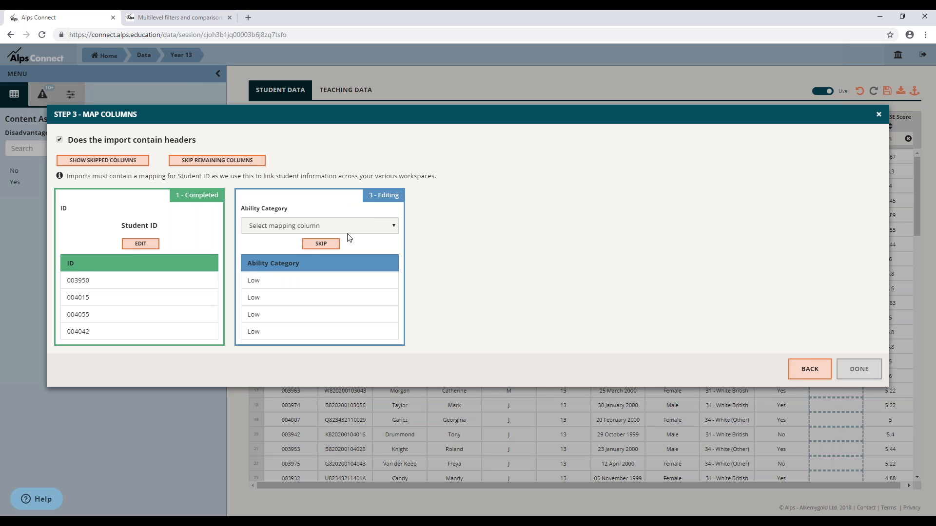
left_click(395, 228)
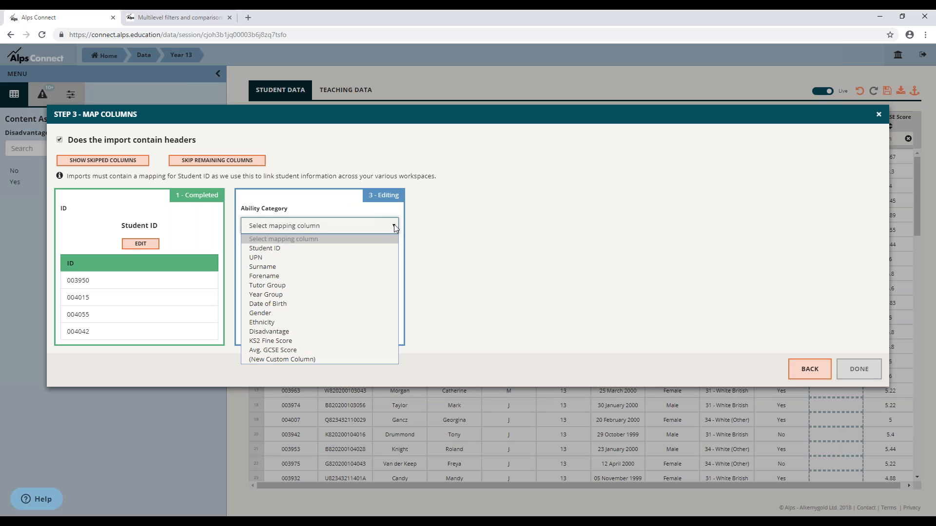
left_click(306, 358)
left_click(315, 226)
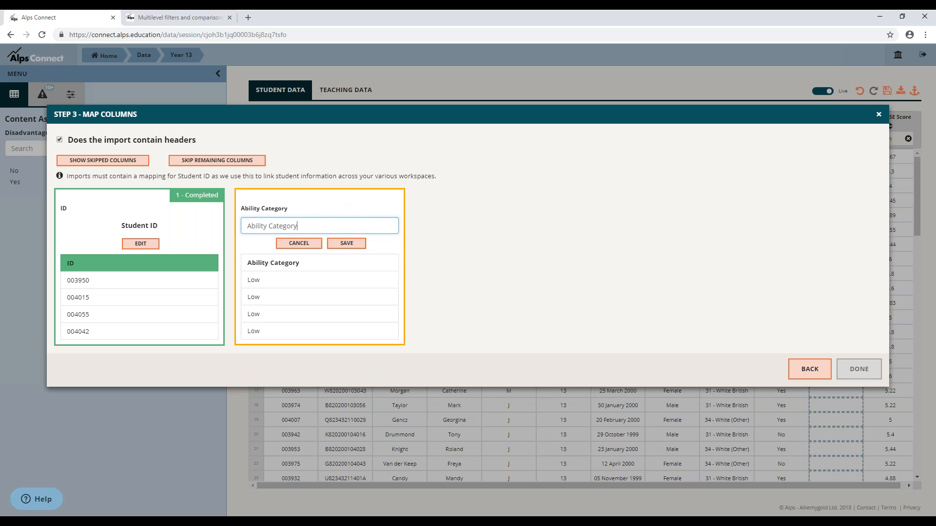
left_click(346, 243)
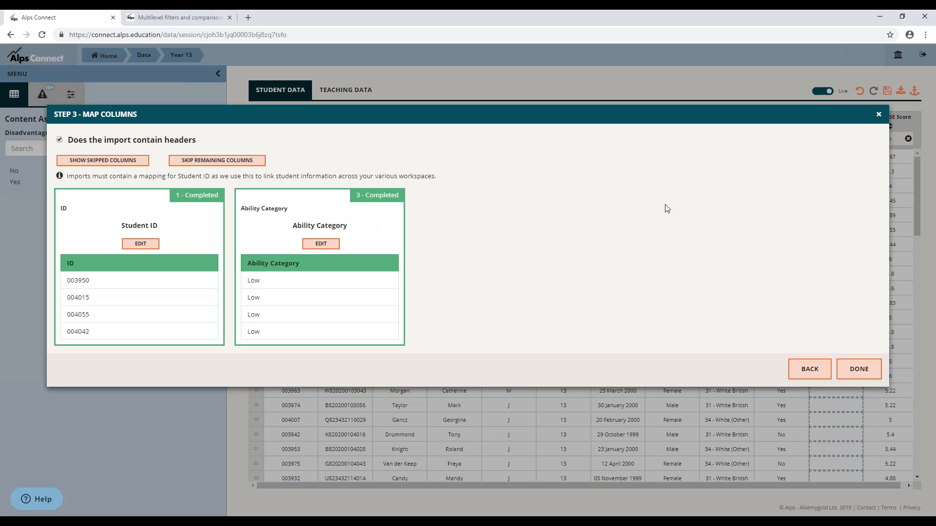
left_click(861, 371)
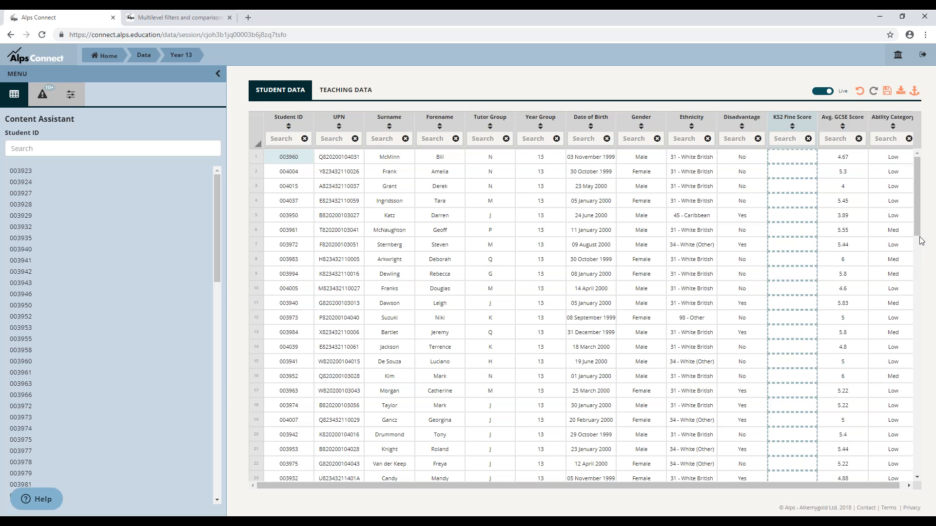
Check a student's ID against the imported Ability Category value further down the table, and save the student data
left_click_drag(918, 195, 910, 303)
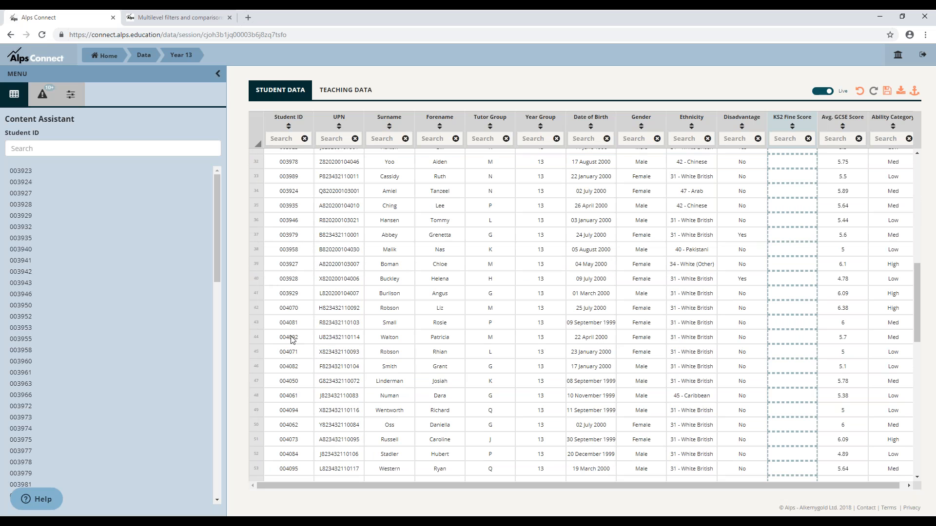
left_click(295, 251)
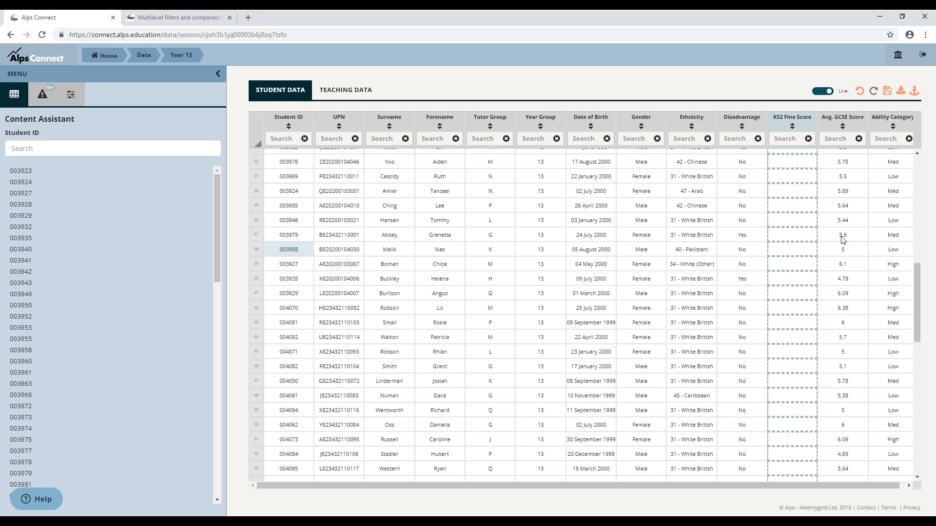
left_click(904, 251)
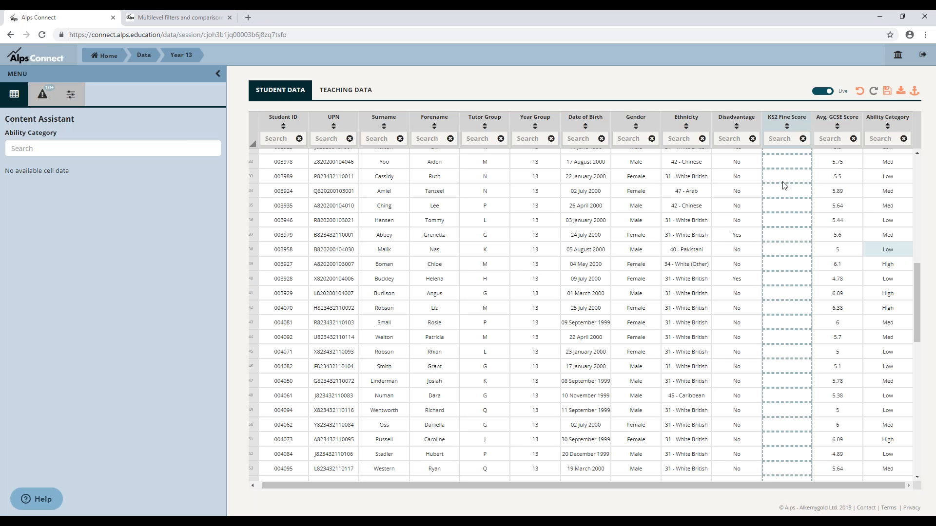
left_click(888, 94)
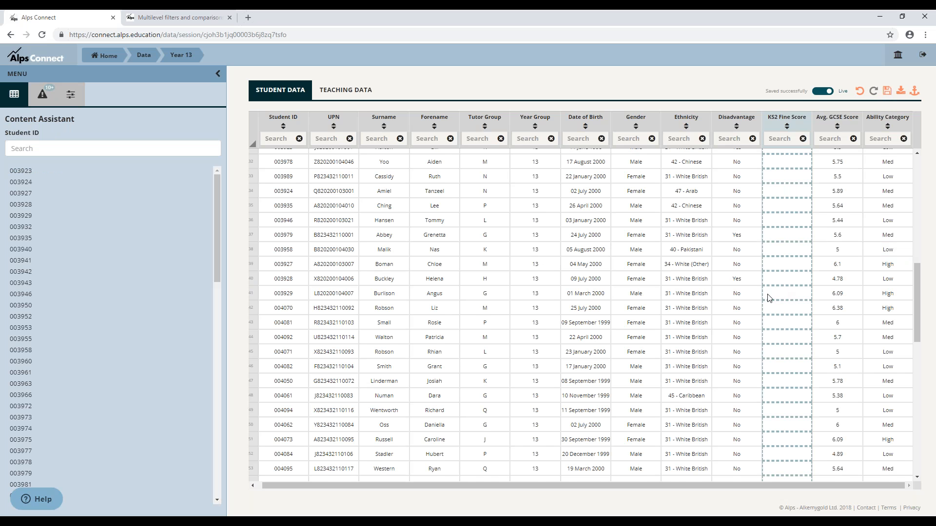
View the help article on multilevel filters and comparisons on a subject page, and return to the Year 13 student data
scroll(769, 298, "up", 10)
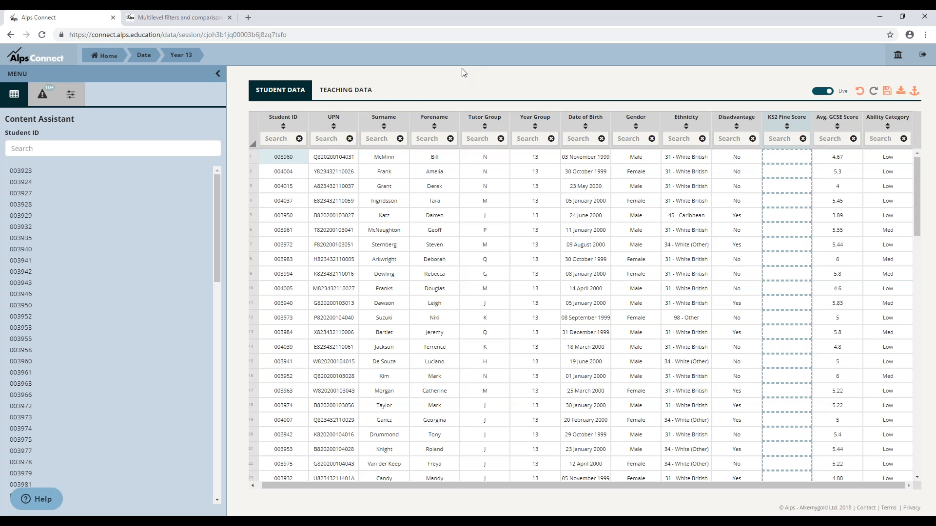
left_click(193, 18)
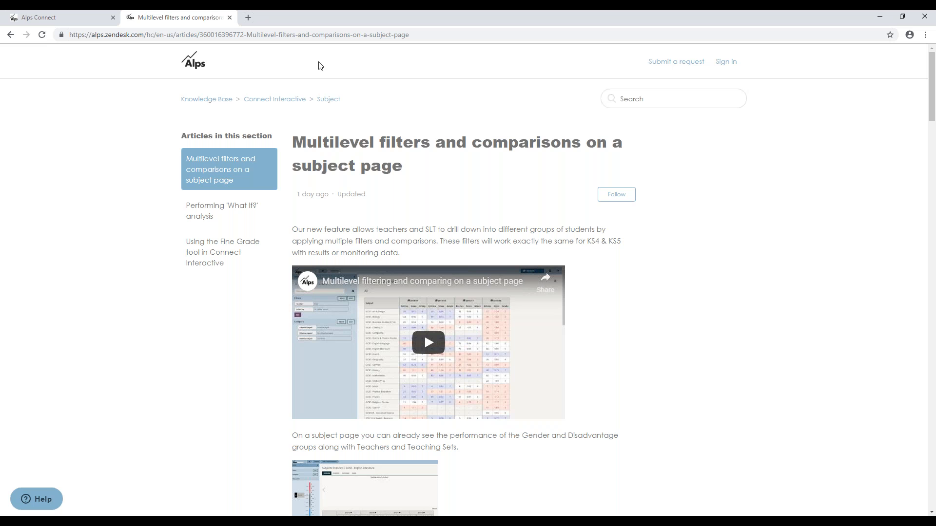
left_click(49, 17)
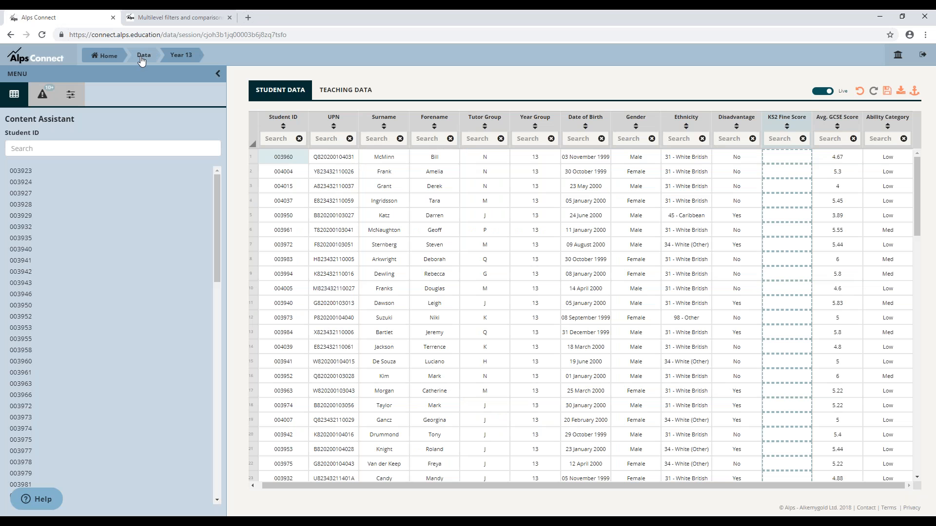
Go back to the Connect Data overview and switch to the Custom columns presentation in PowerPoint
left_click(142, 58)
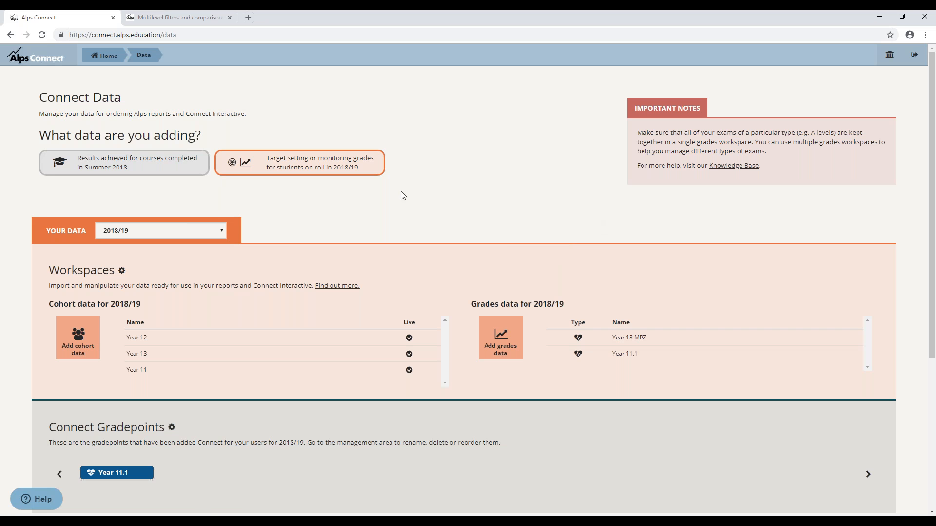
mouse_move(179, 523)
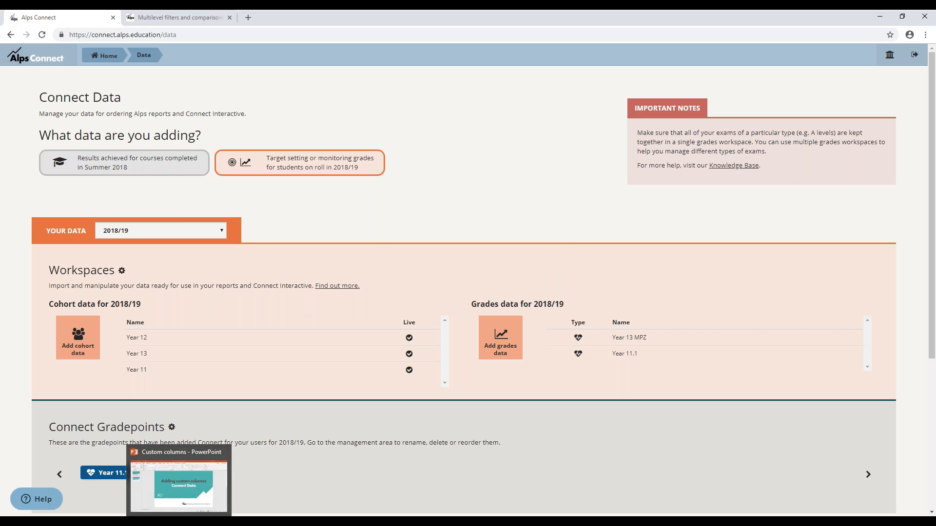
left_click(179, 522)
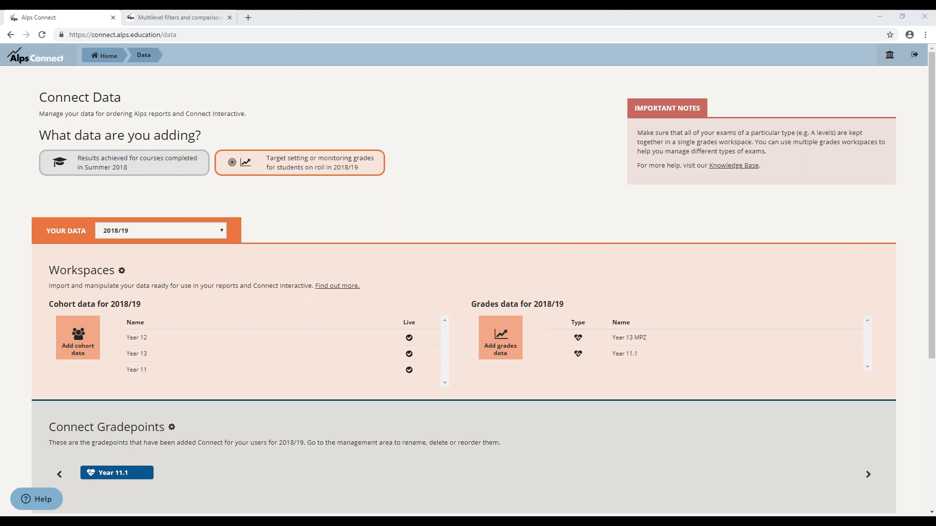